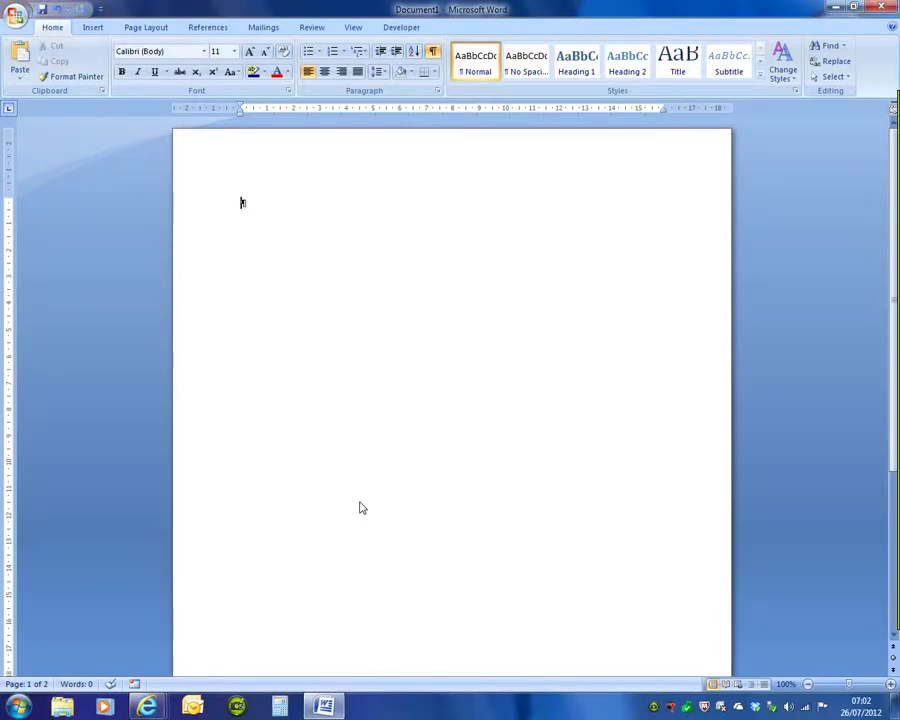
Enter the lines "Screen Shots", "Resizing images" and "Cropping images in Word" as separate paragraphs in the blank document
{"action": "type", "text": "Screen Shots"}
{"action": "key", "text": "Return"}
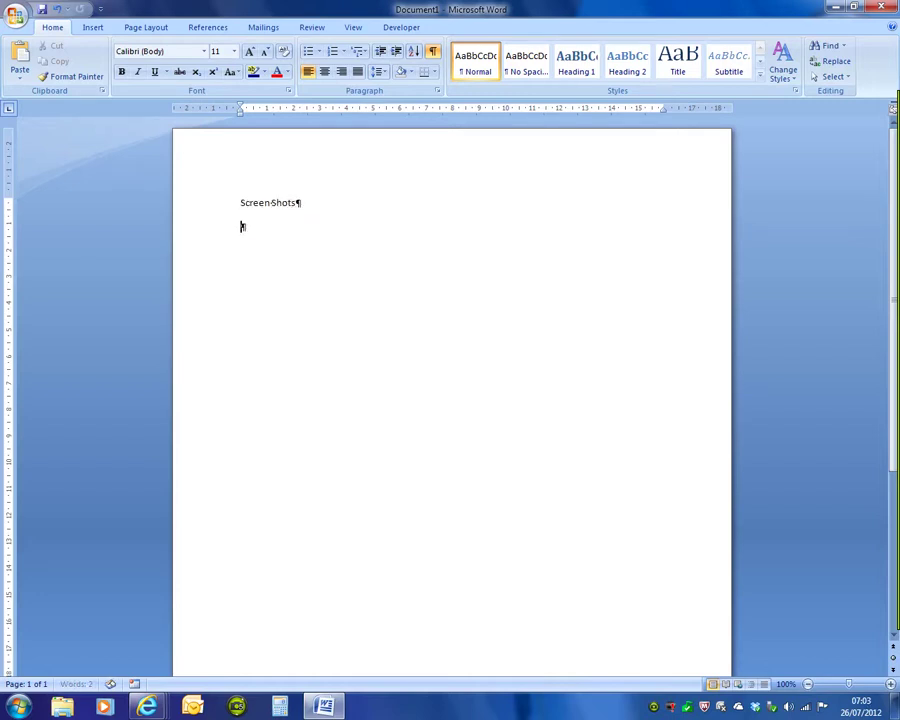
{"action": "type", "text": "Resizing images"}
{"action": "key", "text": "Return"}
{"action": "type", "text": "cropping images in Word"}
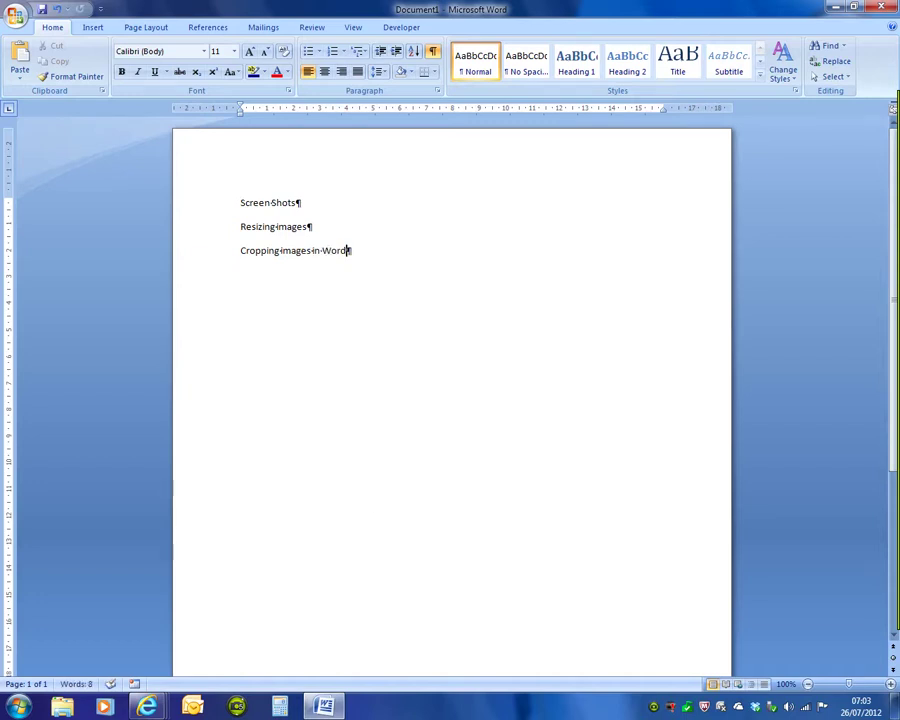
Hide the formatting marks and paste a full-screen screenshot of the document on a new line below the text
{"action": "left_click", "coordinate": [432, 51]}
{"action": "key", "text": "Return"}
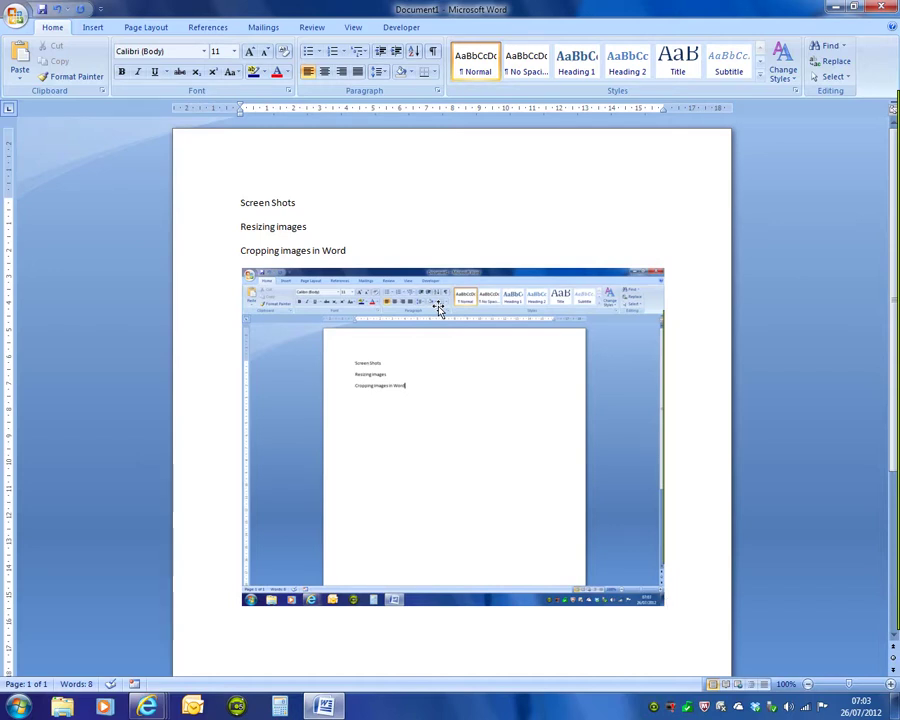
Capture only the active Word window at reduced size, then maximize it and paste the capture after the full-screen screenshot
{"action": "left_click", "coordinate": [840, 9]}
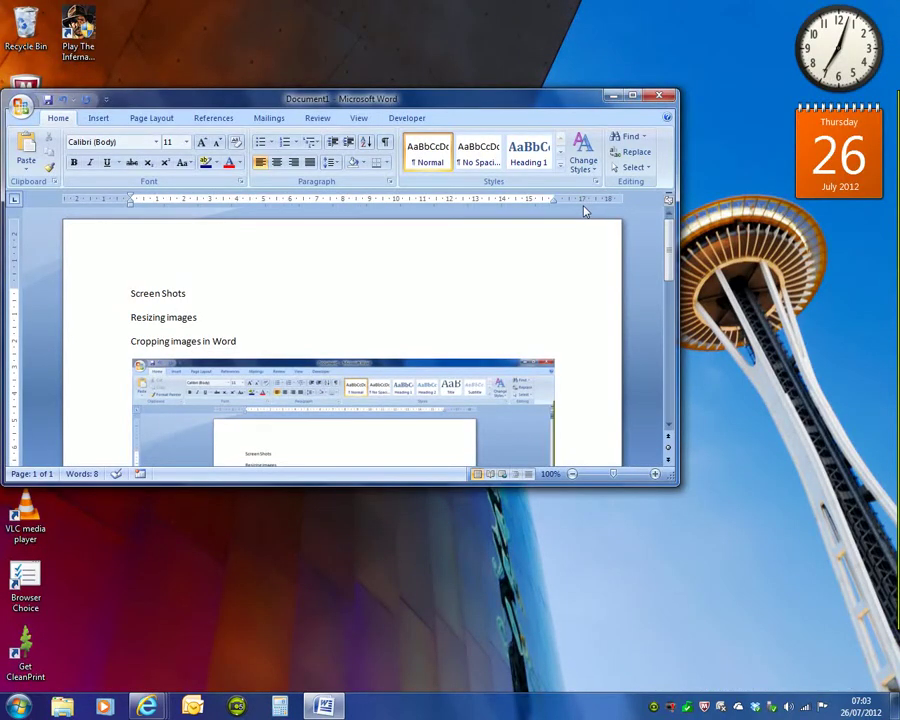
{"action": "key", "text": "alt"}
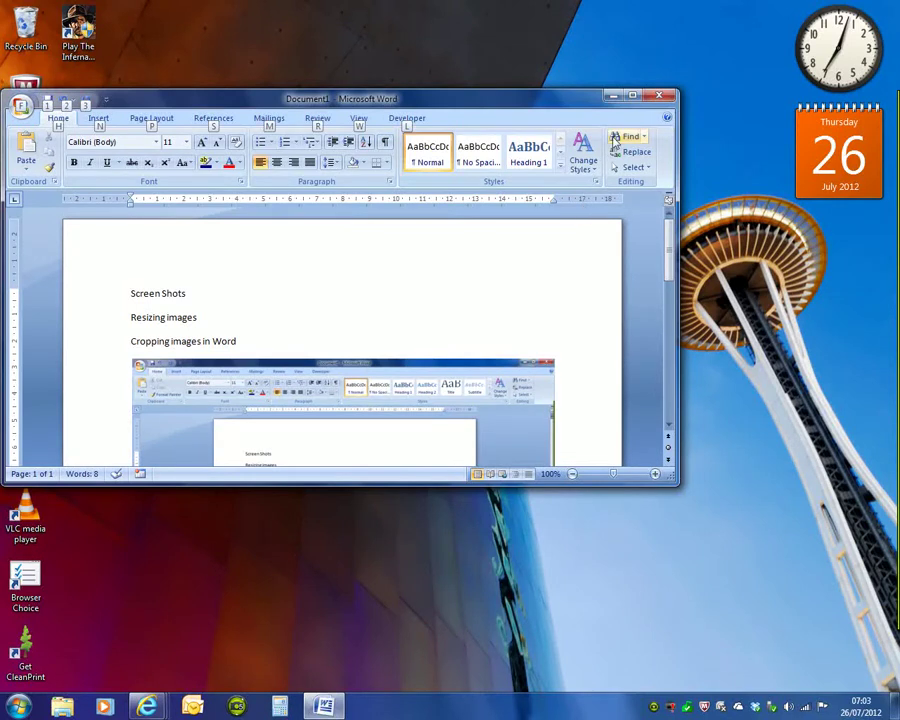
{"action": "left_click", "coordinate": [632, 95]}
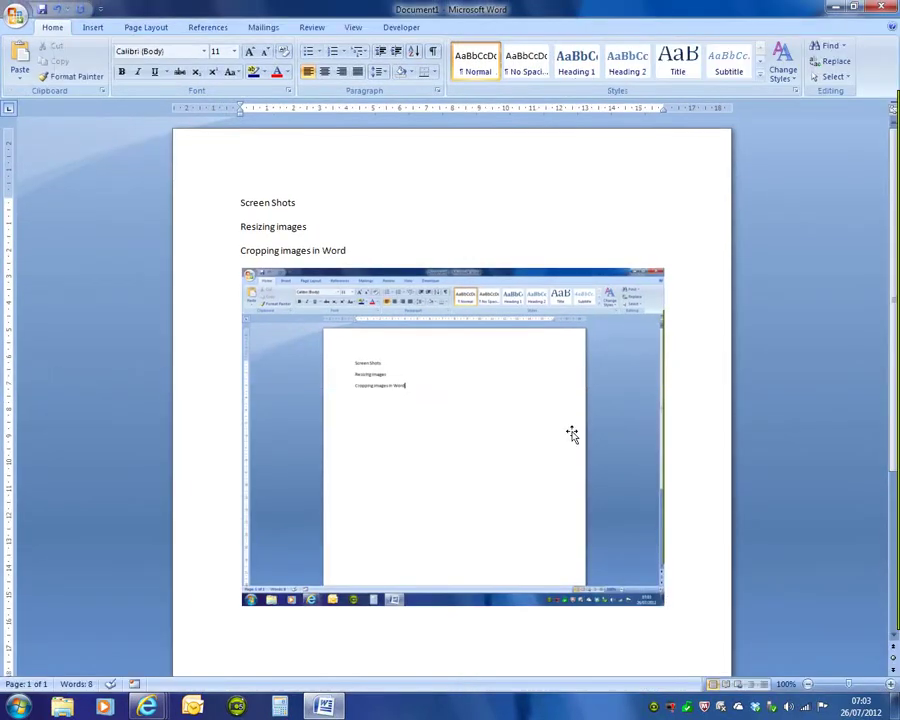
{"action": "key", "text": "ctrl+v"}
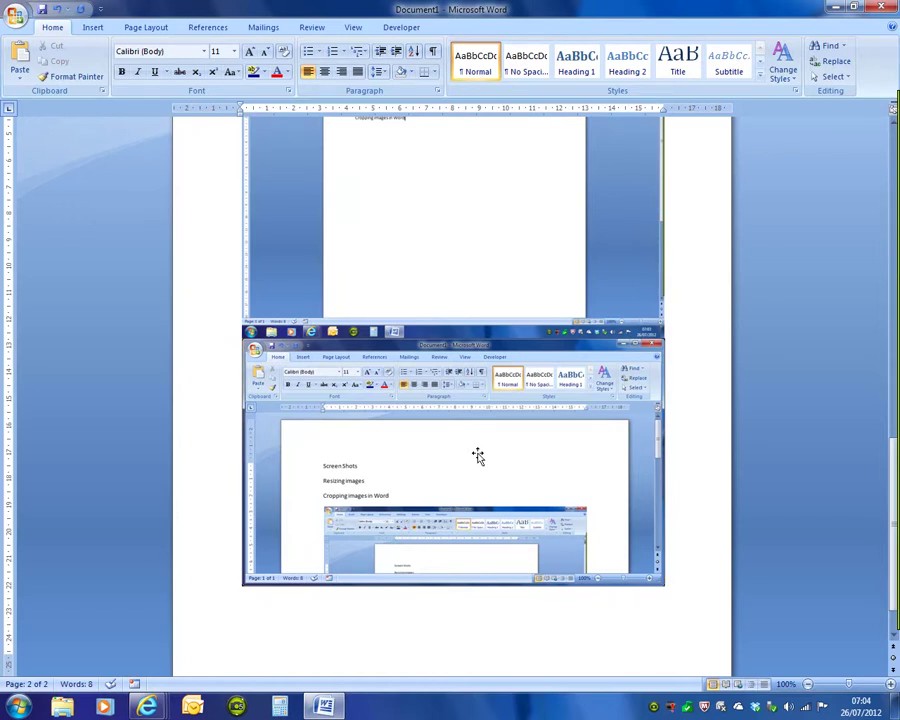
{"action": "scroll", "coordinate": [478, 456], "scroll_direction": "up", "scroll_amount": 3}
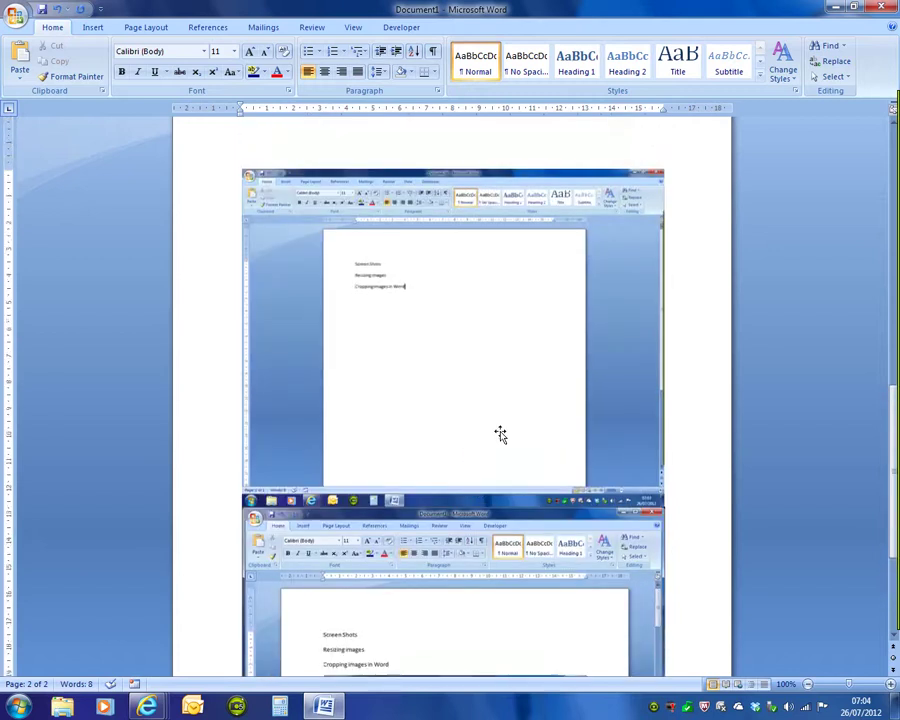
Capture the whole desktop with the Word window reduced, then maximize the window and paste the capture after the second screenshot
{"action": "left_click", "coordinate": [855, 8]}
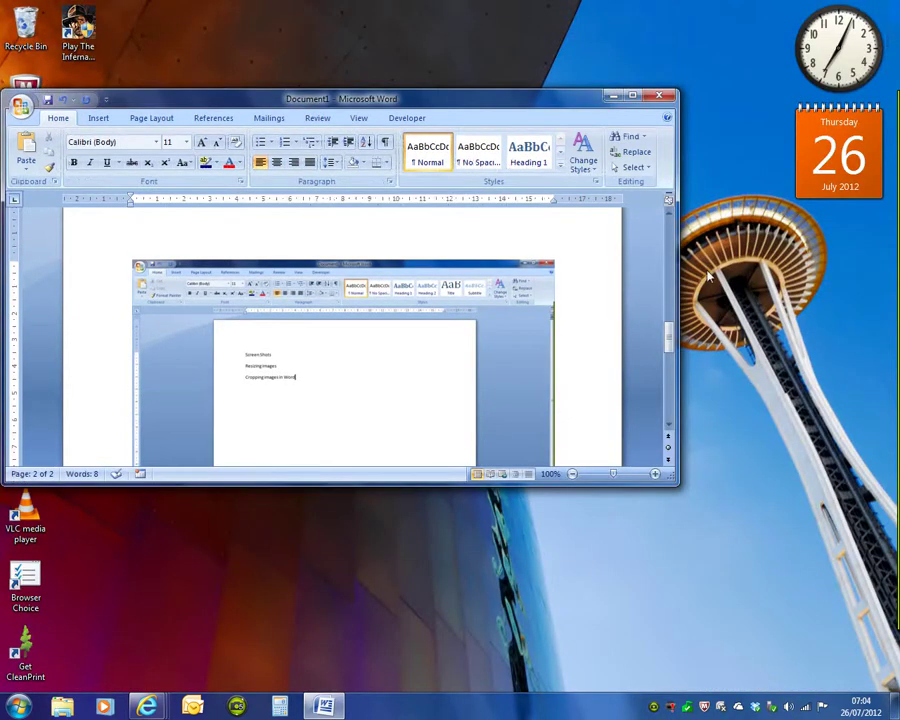
{"action": "left_click", "coordinate": [632, 95]}
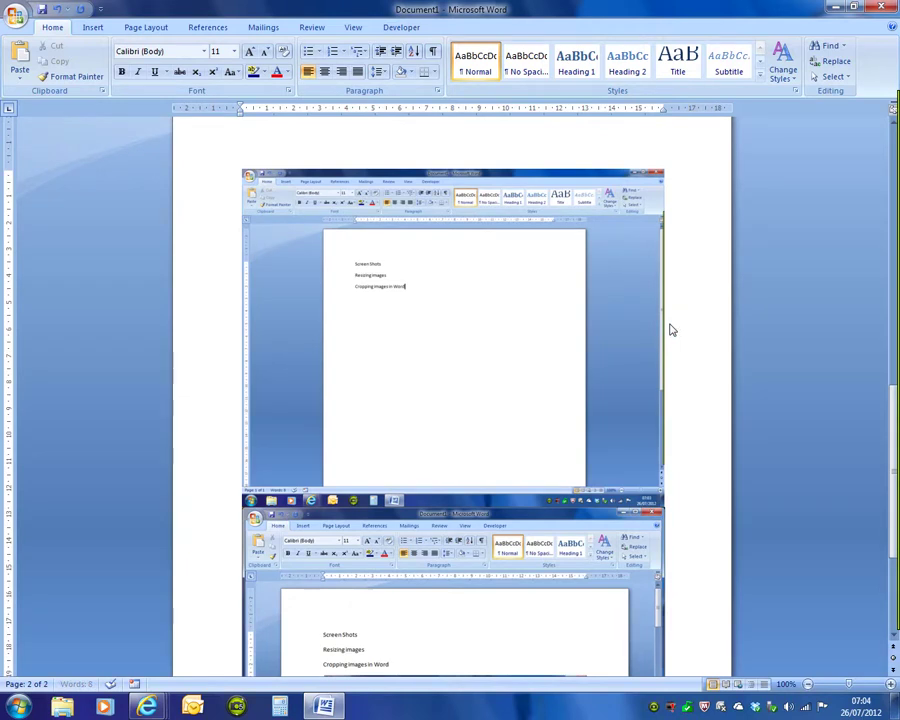
{"action": "scroll", "coordinate": [674, 330], "scroll_direction": "down", "scroll_amount": 10}
{"action": "key", "text": "ctrl+v"}
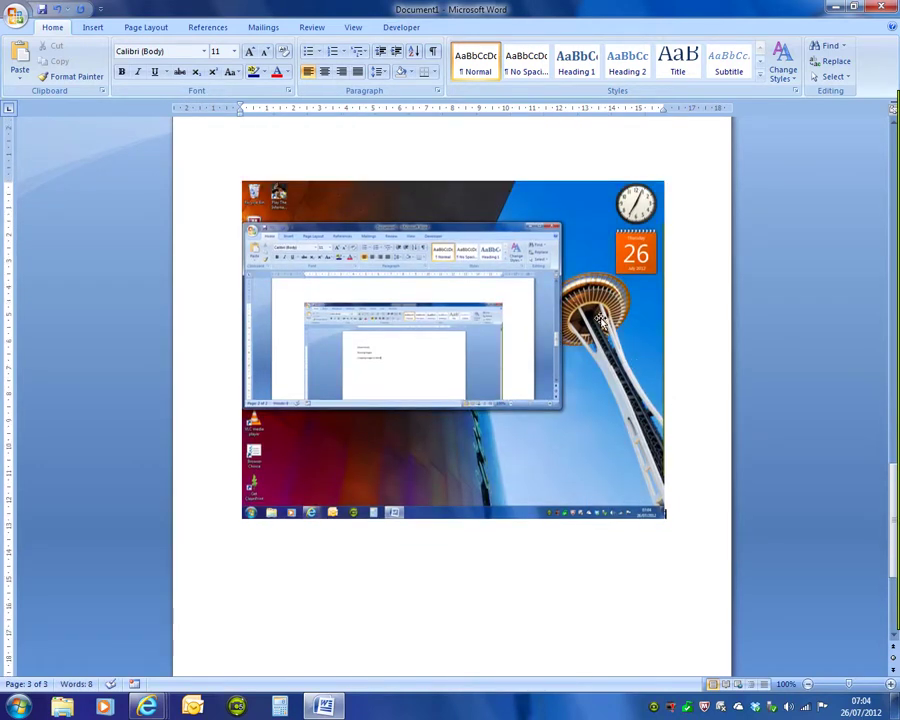
Shrink the first, full-screen screenshot proportionally to about 10 cm wide
{"action": "scroll", "coordinate": [552, 308], "scroll_direction": "up", "scroll_amount": 10}
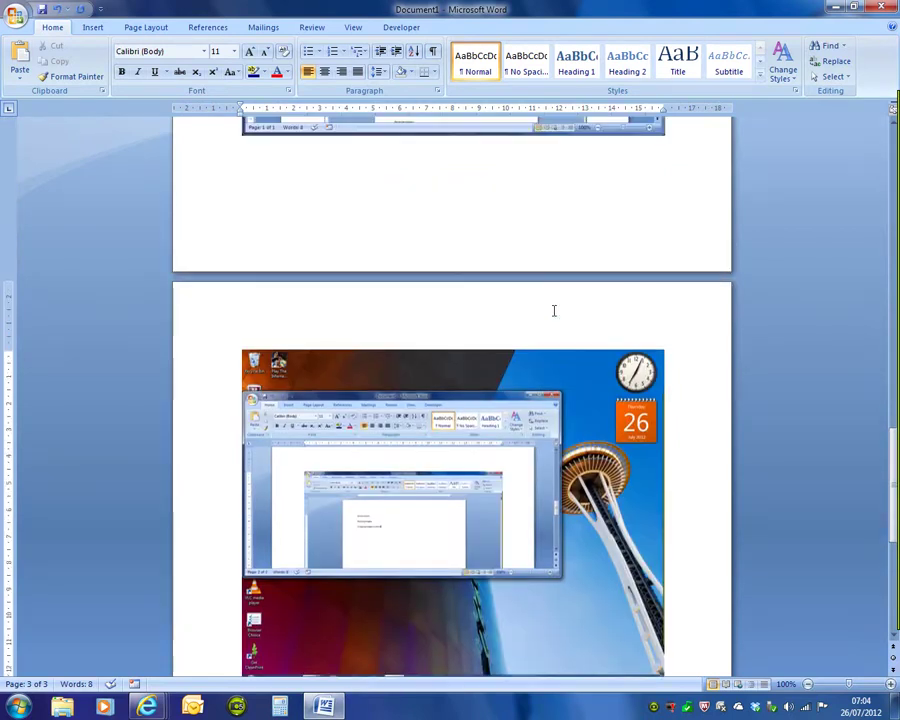
{"action": "scroll", "coordinate": [553, 311], "scroll_direction": "down", "scroll_amount": 2}
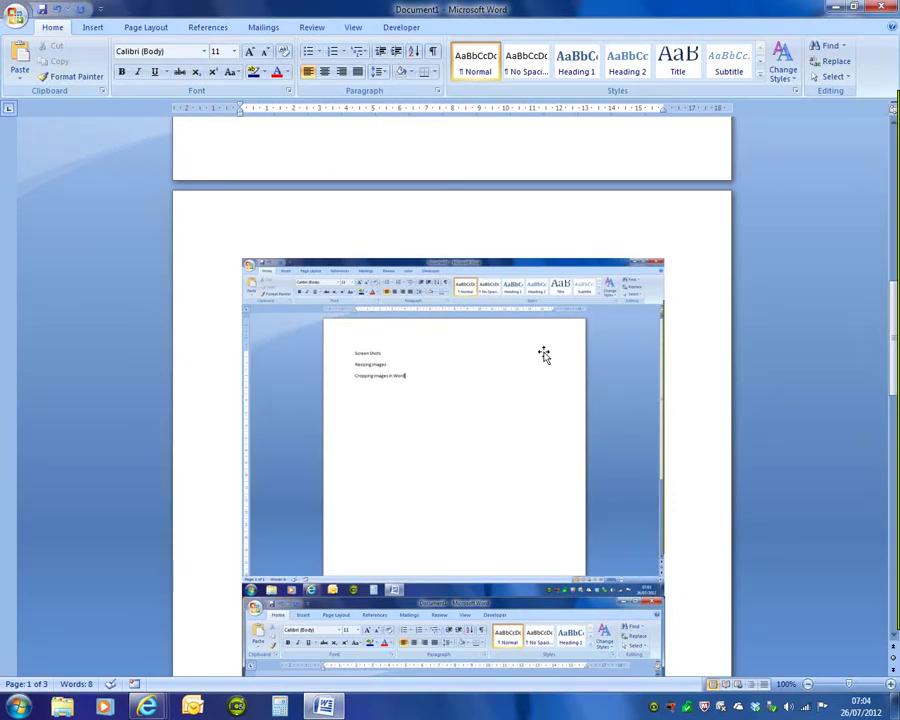
{"action": "left_click", "coordinate": [544, 354]}
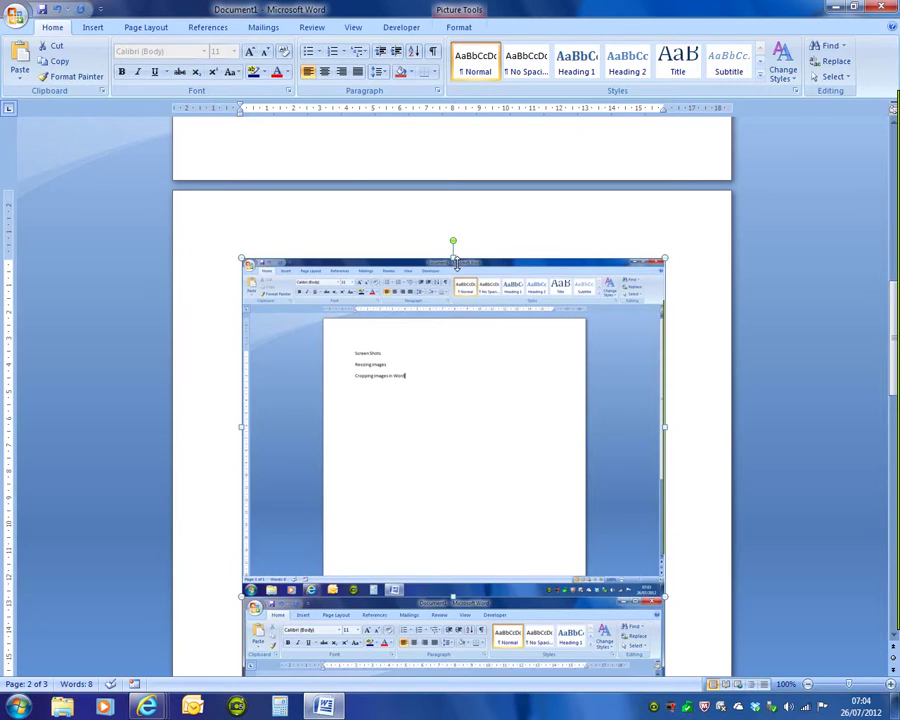
{"action": "left_click_drag", "start_coordinate": [455, 262], "coordinate": [625, 420]}
{"action": "left_click_drag", "start_coordinate": [666, 381], "coordinate": [510, 390]}
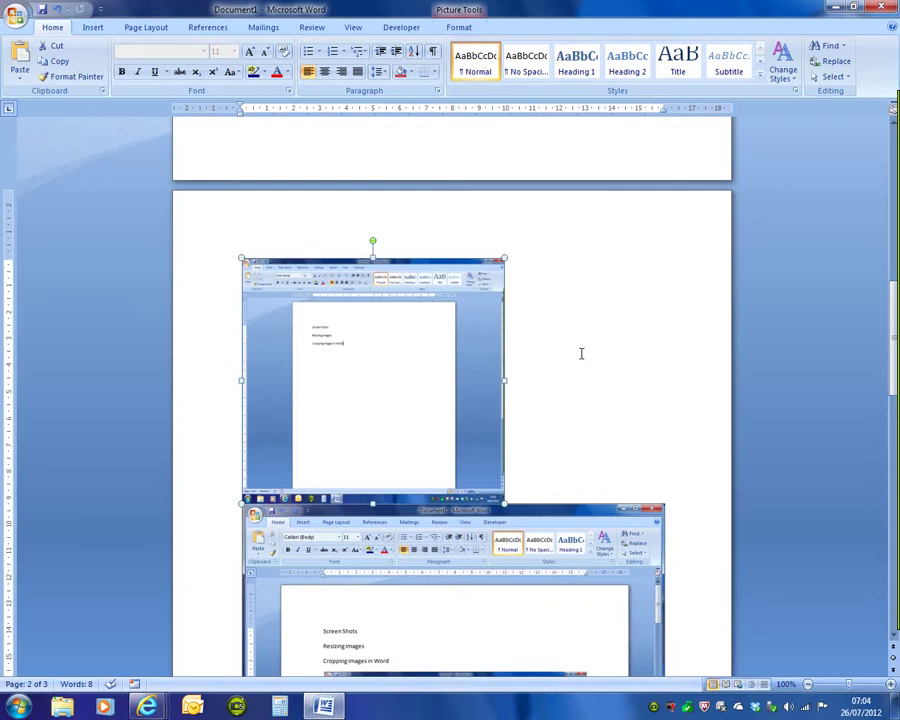
Shrink the second screenshot, showing only the Word window, proportionally to about 9 cm wide
{"action": "scroll", "coordinate": [535, 440], "scroll_direction": "down", "scroll_amount": 2}
{"action": "left_click", "coordinate": [533, 450]}
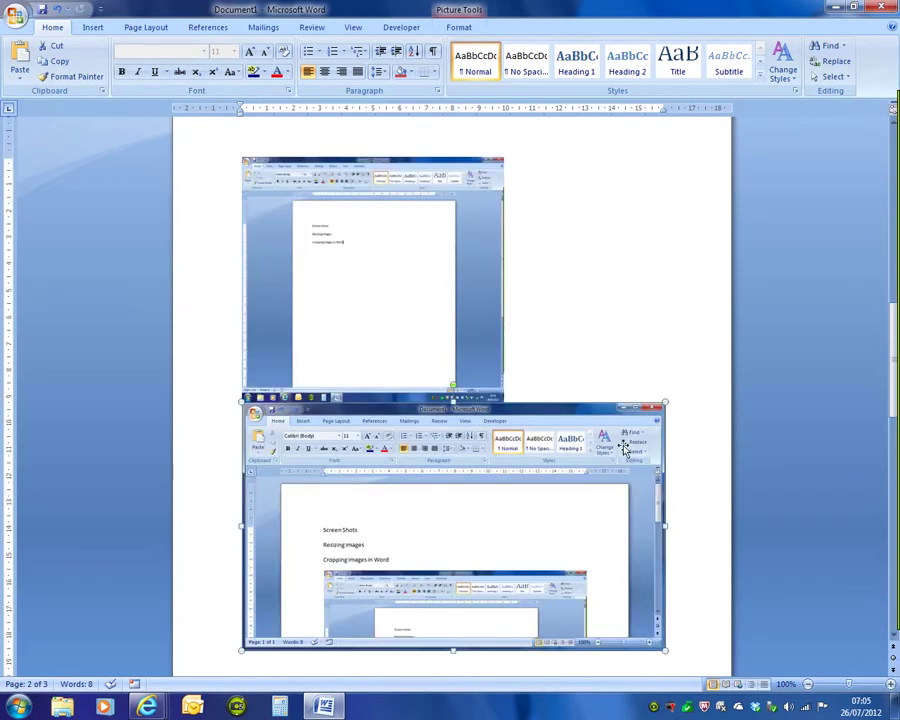
{"action": "left_click_drag", "start_coordinate": [671, 421], "coordinate": [476, 519]}
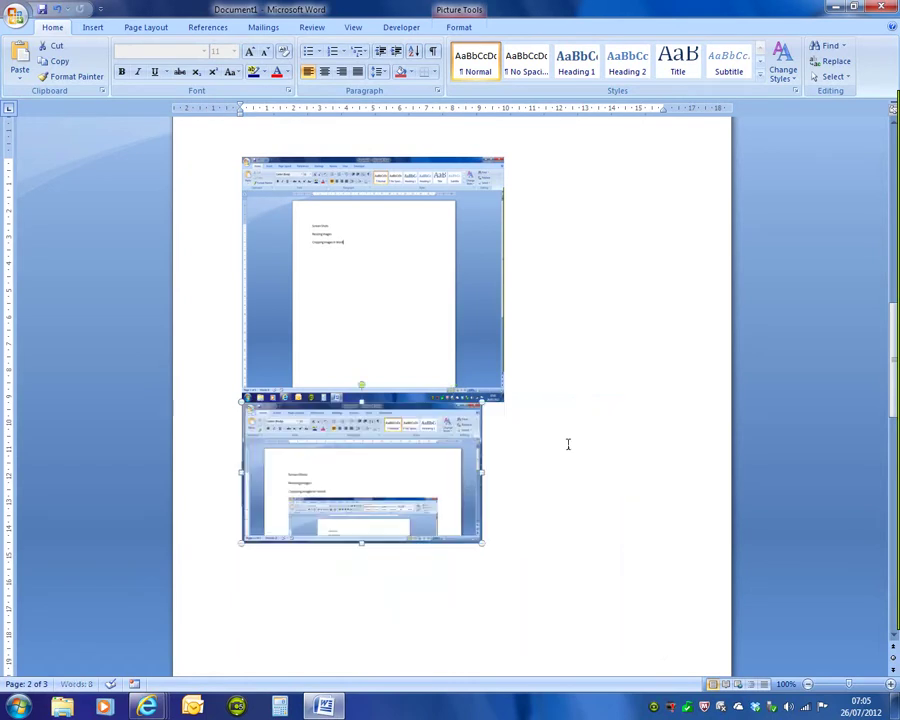
Crop the top, right and bottom of the desktop screenshot to leave only the Word window, about 7.2 cm high and 12.1 cm wide
{"action": "scroll", "coordinate": [569, 444], "scroll_direction": "down", "scroll_amount": 2}
{"action": "scroll", "coordinate": [569, 444], "scroll_direction": "down", "scroll_amount": 2}
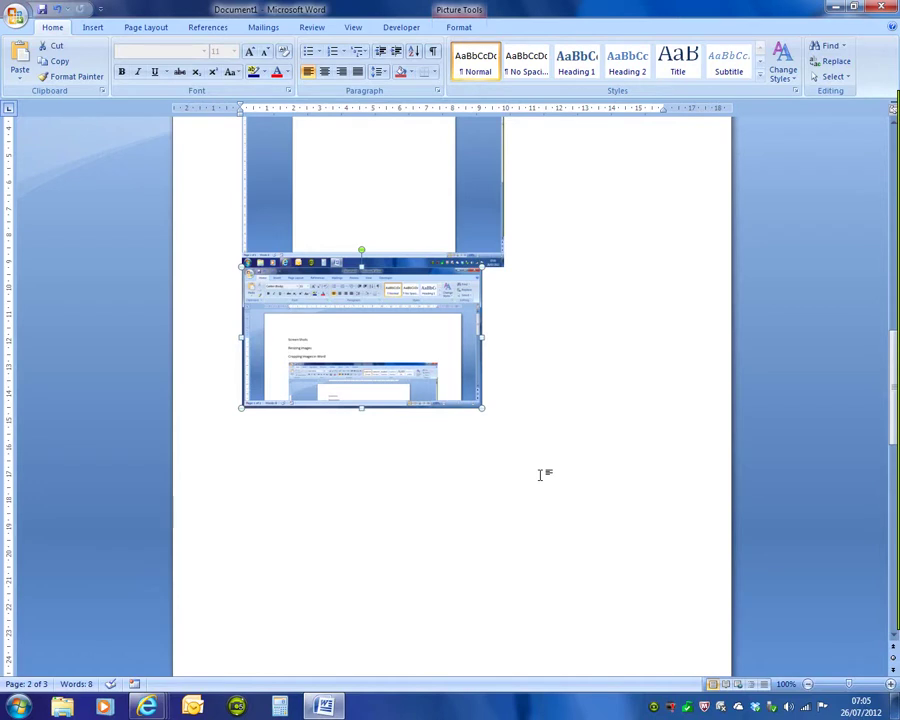
{"action": "scroll", "coordinate": [540, 475], "scroll_direction": "down", "scroll_amount": 12}
{"action": "scroll", "coordinate": [545, 478], "scroll_direction": "down", "scroll_amount": 4}
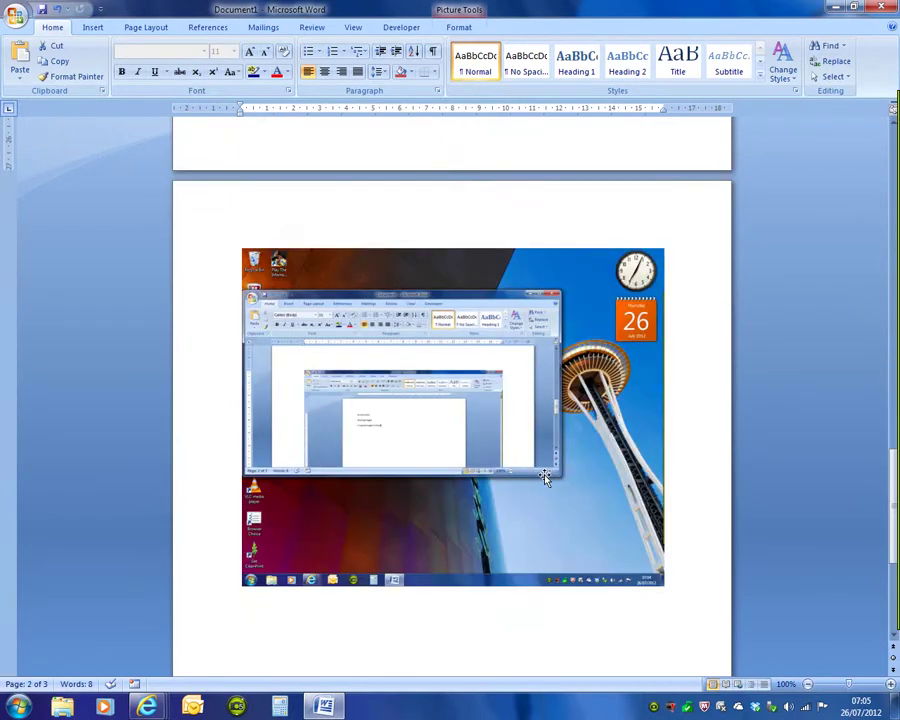
{"action": "left_click", "coordinate": [523, 430]}
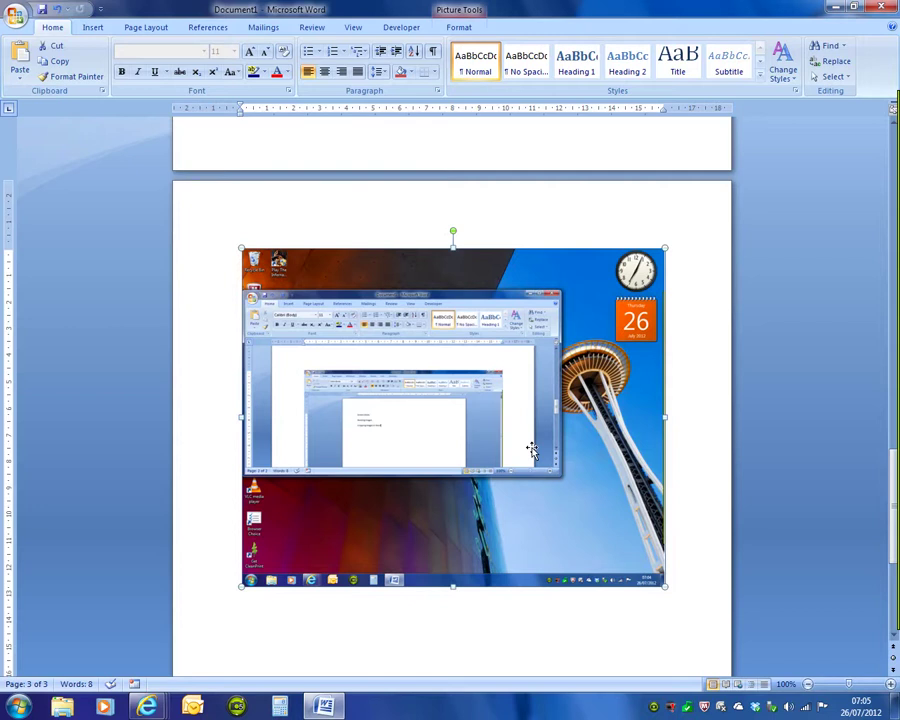
{"action": "left_click", "coordinate": [459, 29]}
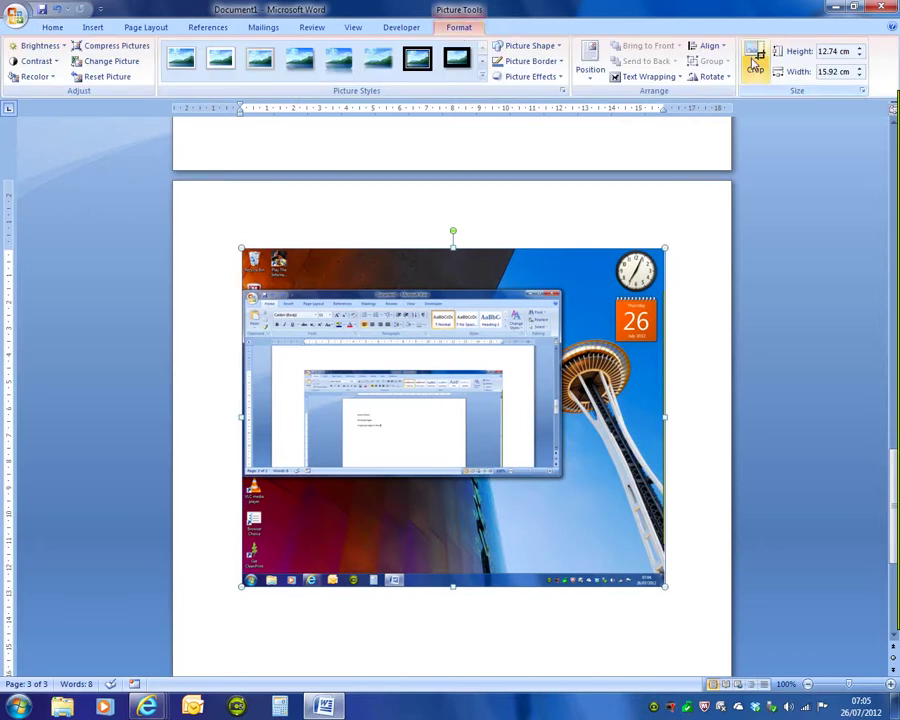
{"action": "left_click", "coordinate": [755, 62]}
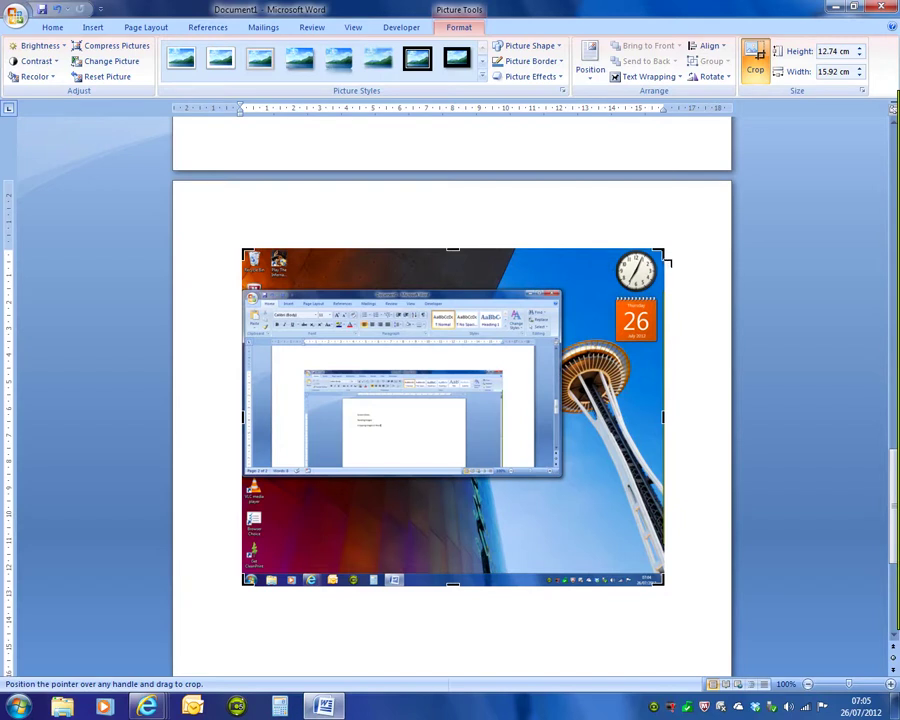
{"action": "left_click_drag", "start_coordinate": [461, 262], "coordinate": [465, 296]}
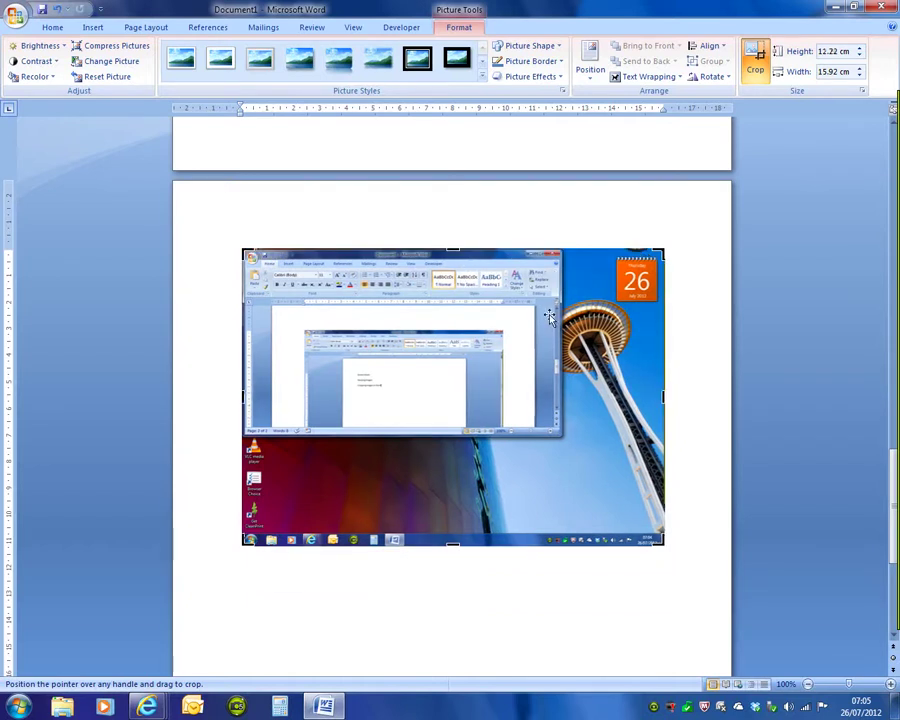
{"action": "left_click_drag", "start_coordinate": [675, 408], "coordinate": [576, 395]}
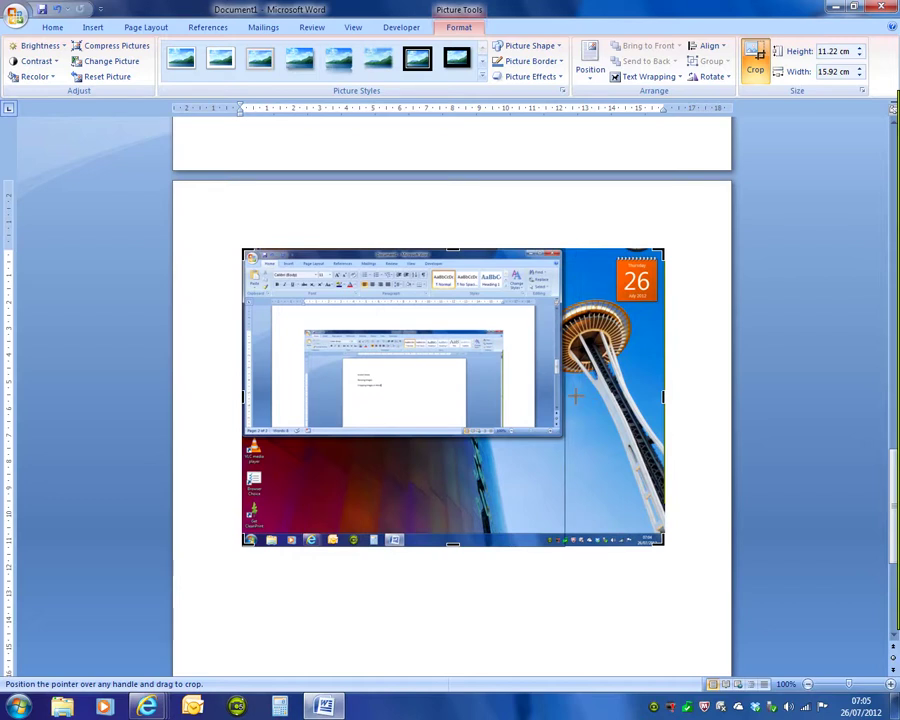
{"action": "left_click_drag", "start_coordinate": [576, 395], "coordinate": [576, 395]}
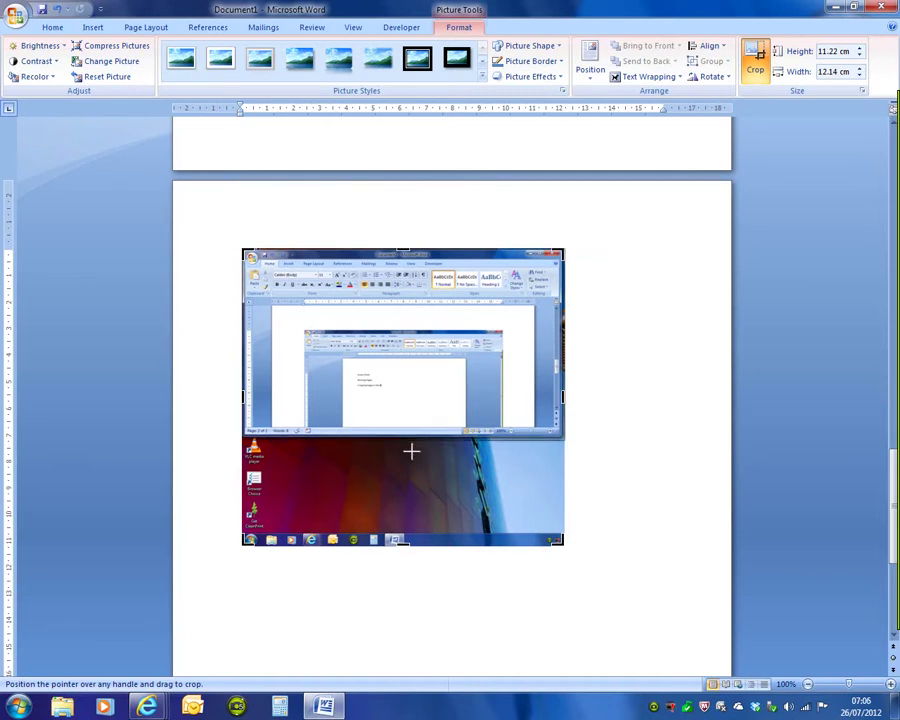
{"action": "left_click_drag", "start_coordinate": [411, 451], "coordinate": [405, 445]}
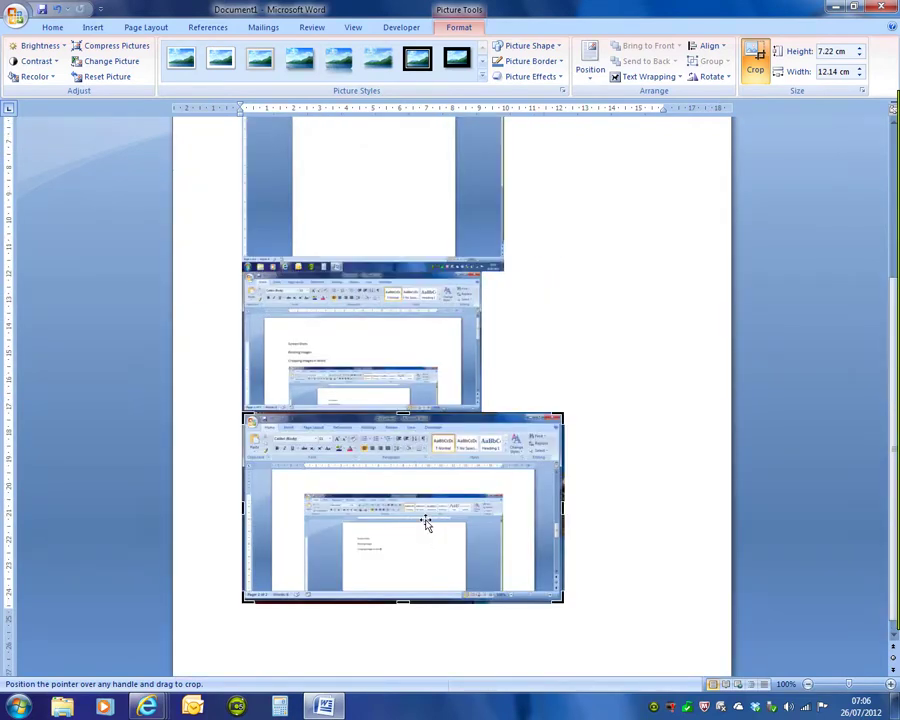
{"action": "left_click", "coordinate": [757, 63]}
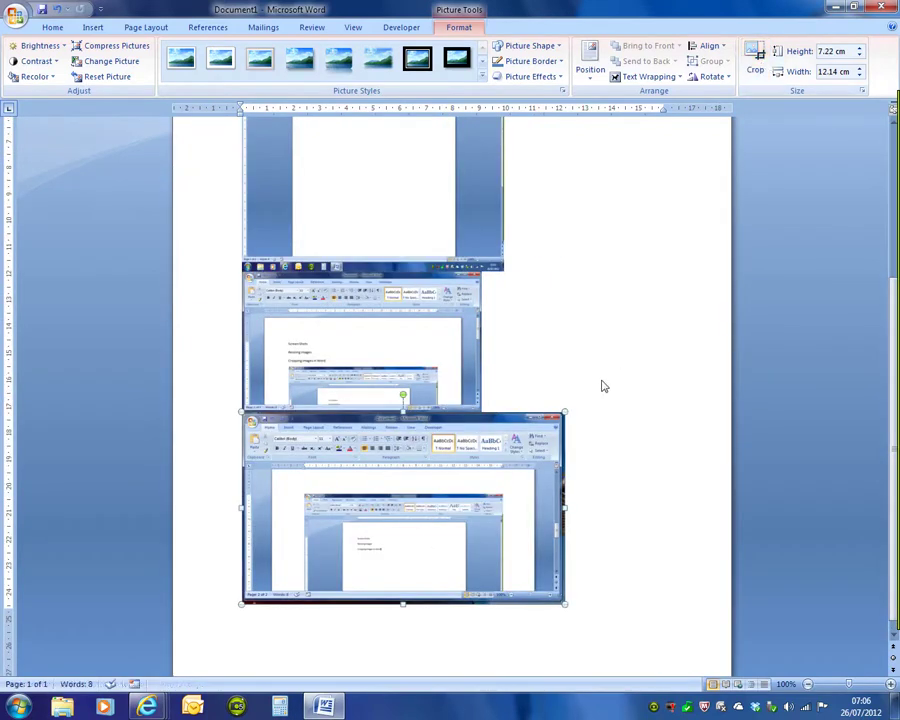
Enlarge the cropped screenshot proportionally to about 9.8 cm high and 16.4 cm wide
{"action": "scroll", "coordinate": [601, 384], "scroll_direction": "down", "scroll_amount": 1}
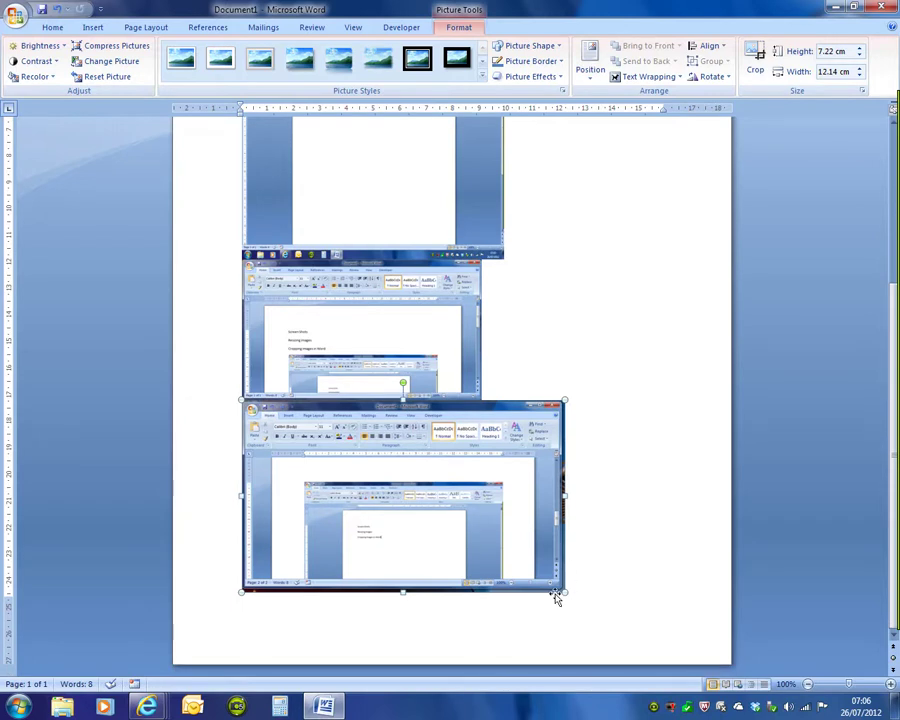
{"action": "left_click_drag", "start_coordinate": [568, 597], "coordinate": [665, 662]}
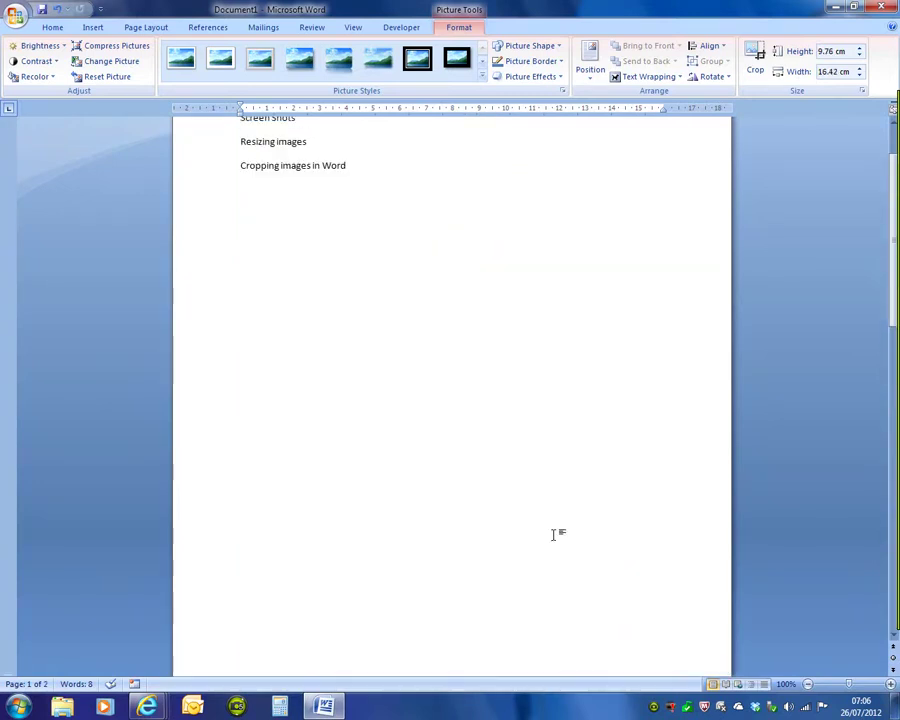
{"action": "scroll", "coordinate": [552, 535], "scroll_direction": "down", "scroll_amount": 15}
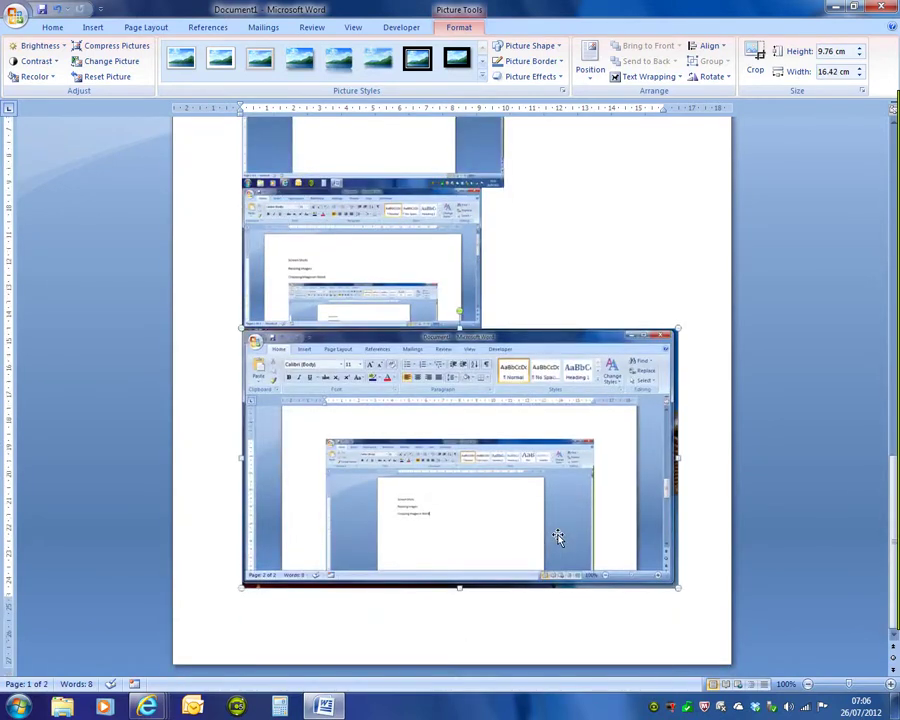